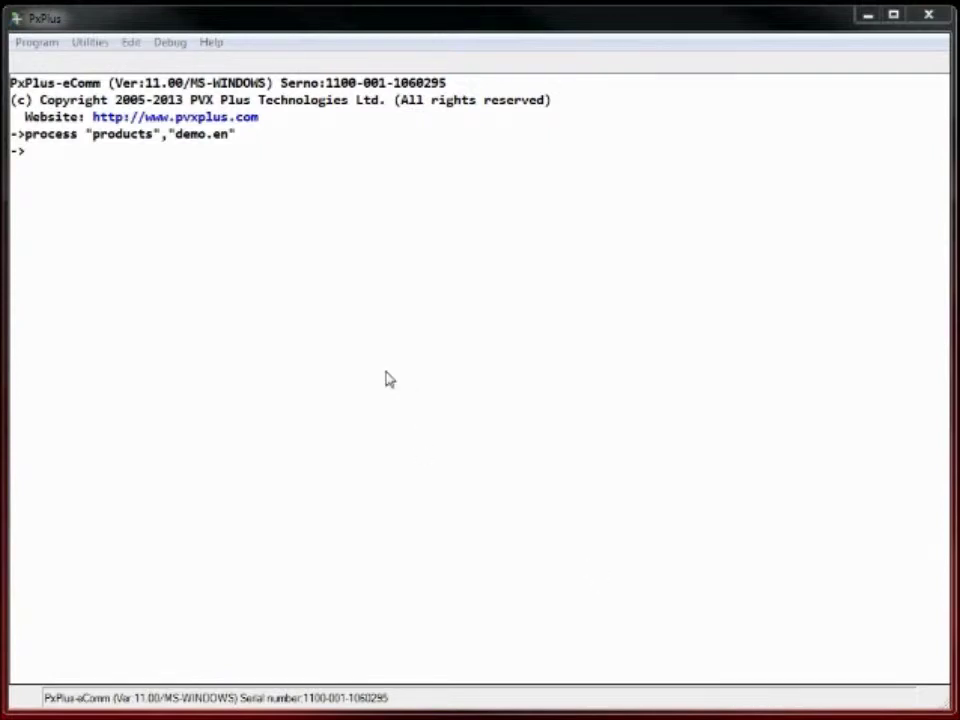
Run "*plus/inomads/admin" from the console and open iNomads Transaction Maintenance.
{"action": "left_click", "coordinate": [236, 234]}
{"action": "type", "text": "run \""}
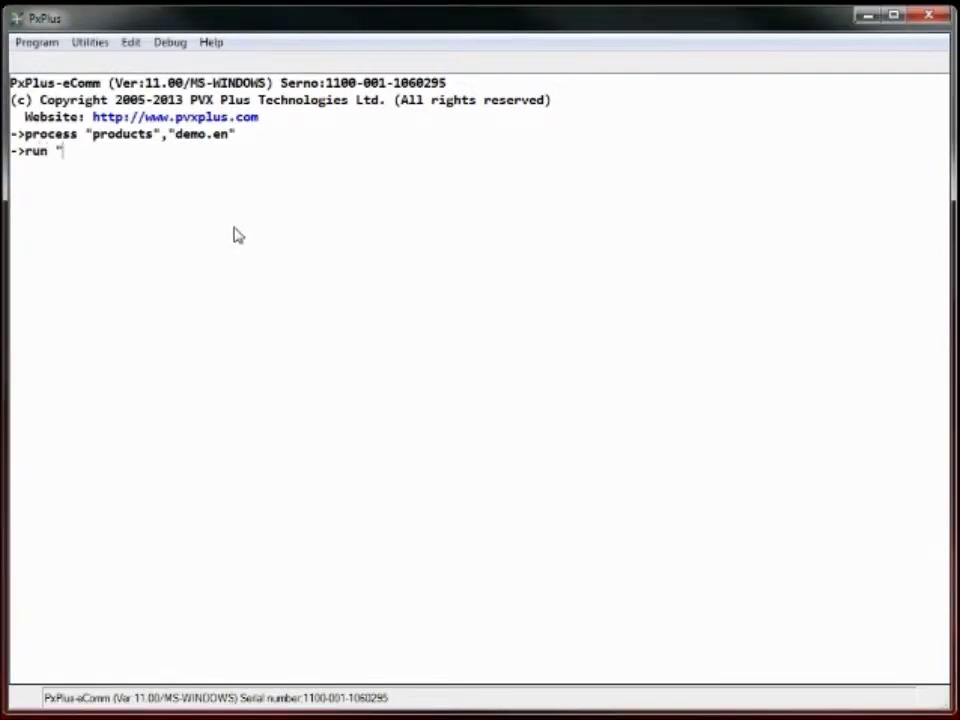
{"action": "type", "text": "*plus/inoa"}
{"action": "key", "text": "BackSpace"}
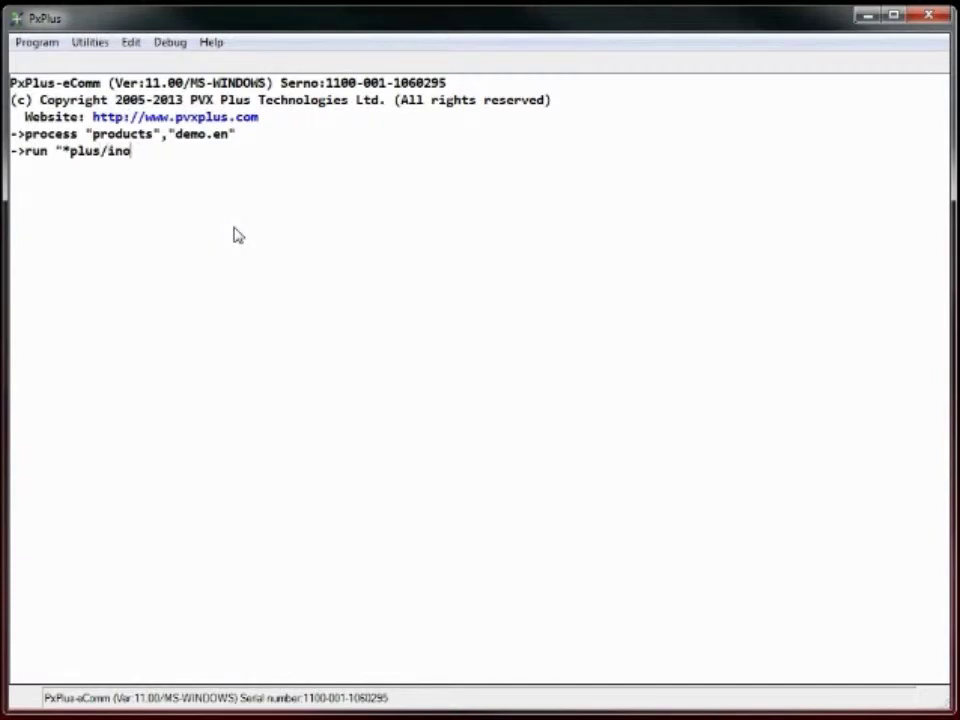
{"action": "type", "text": "mads/admin\""}
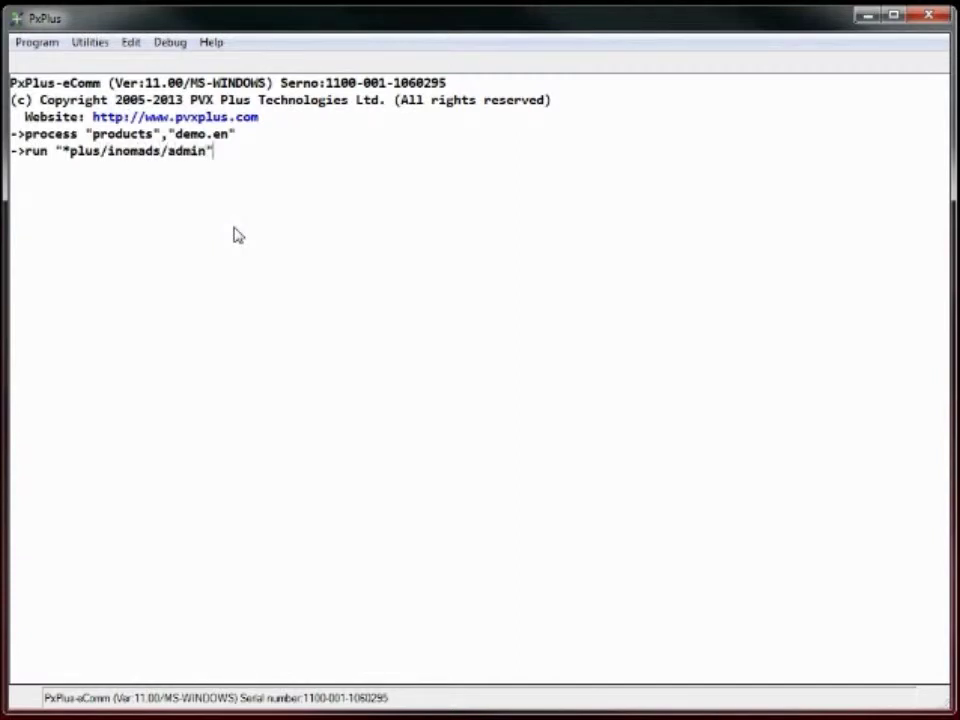
{"action": "key", "text": "Return"}
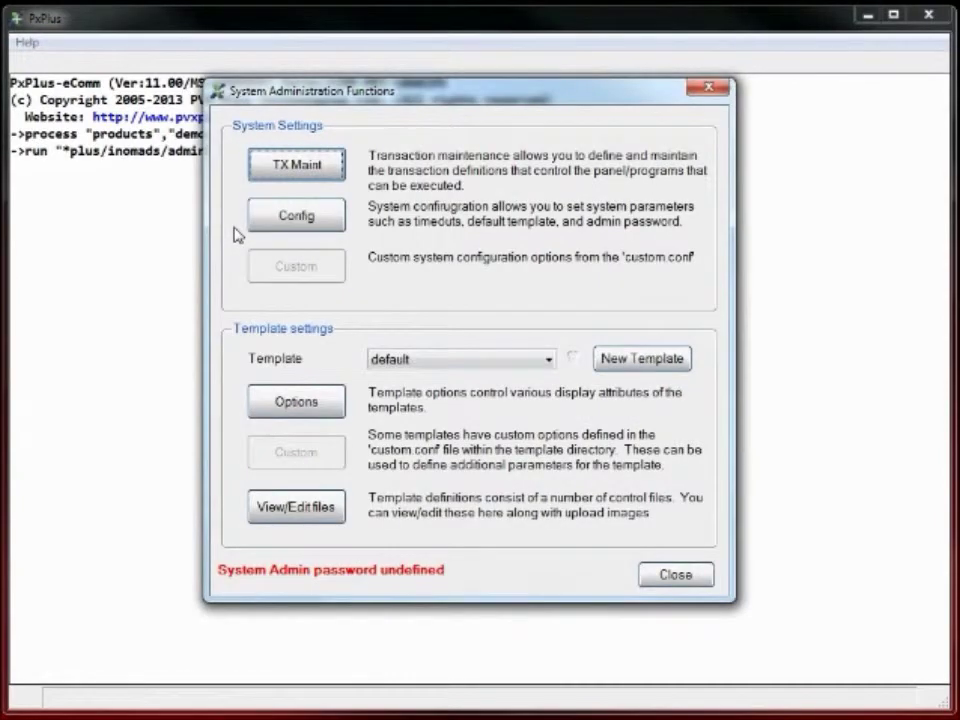
{"action": "left_click", "coordinate": [285, 177]}
Create transaction prod with panel products, library demo.en and starting directory c:\global.
{"action": "type", "text": "prod"}
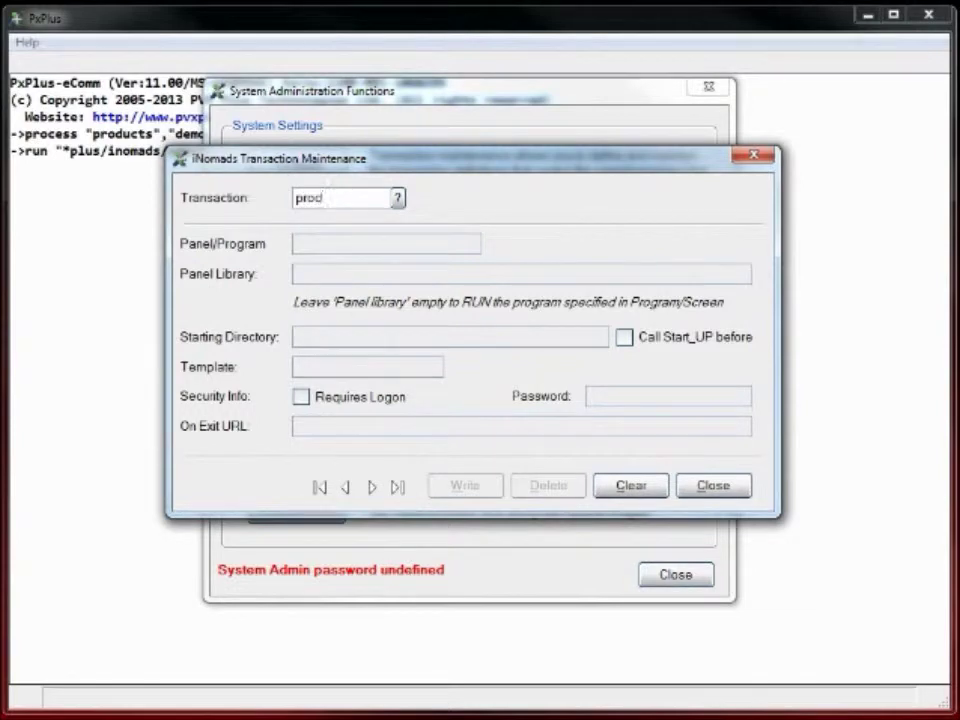
{"action": "key", "text": "Tab"}
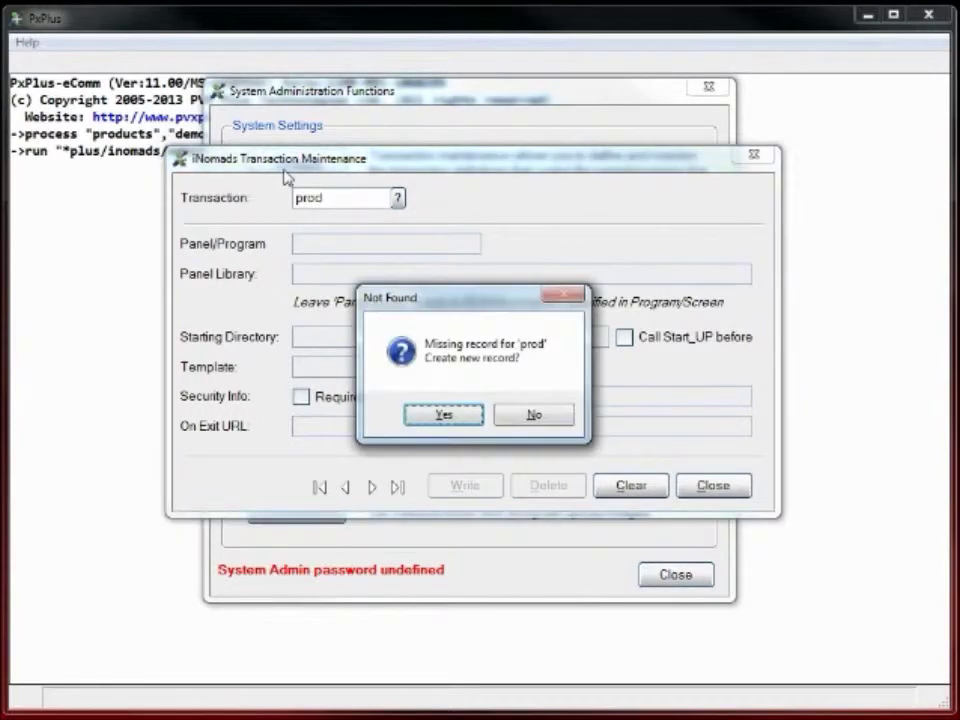
{"action": "key", "text": "Return"}
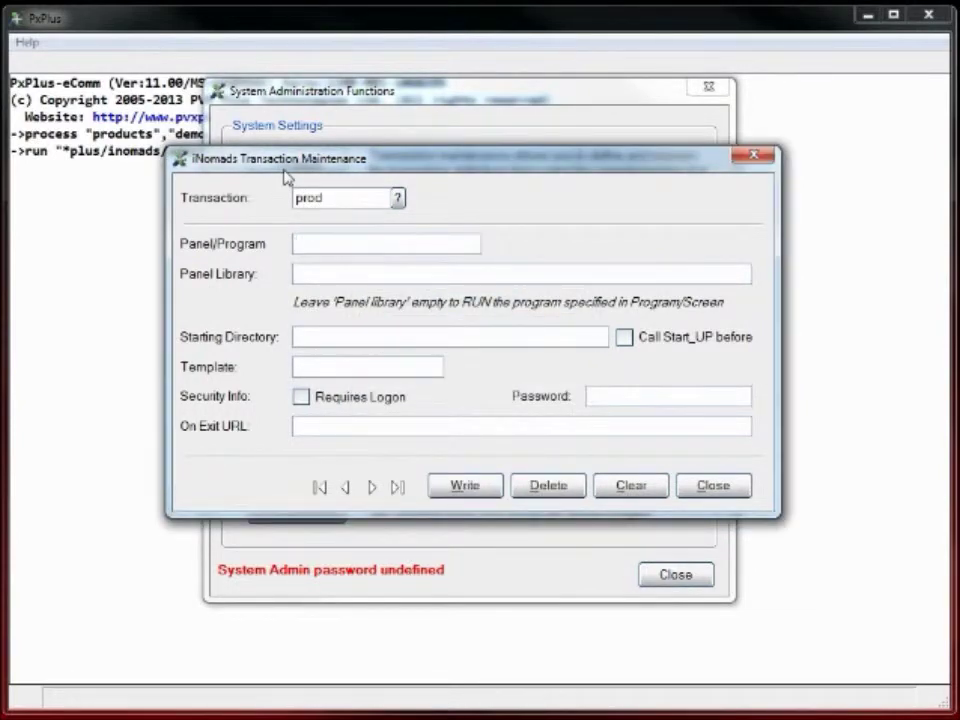
{"action": "type", "text": "product"}
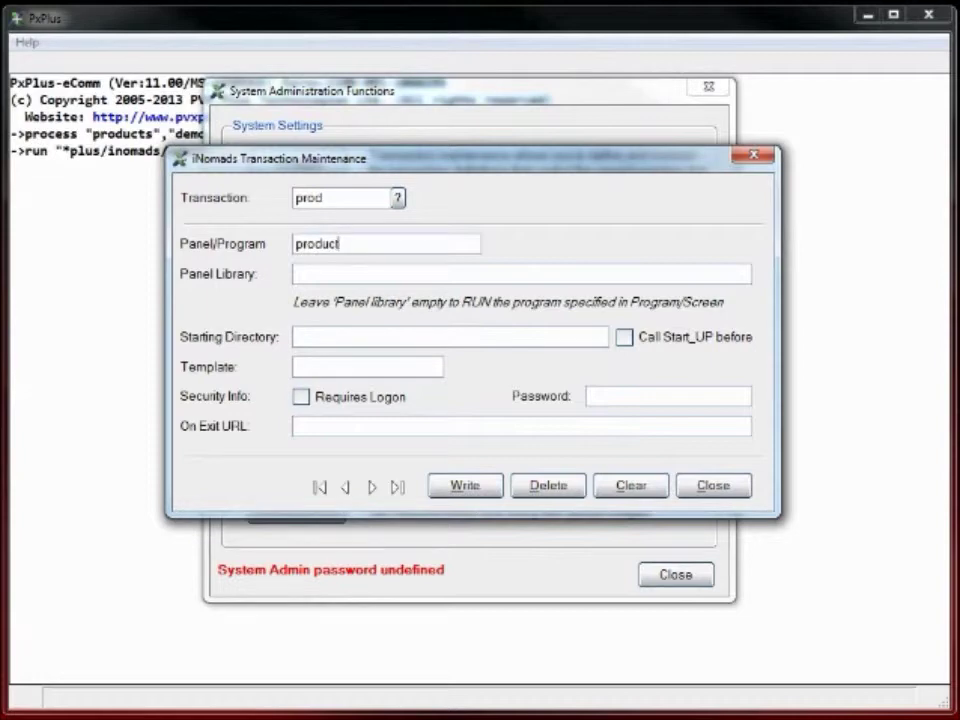
{"action": "type", "text": "s"}
{"action": "key", "text": "Tab"}
{"action": "type", "text": "demo.en"}
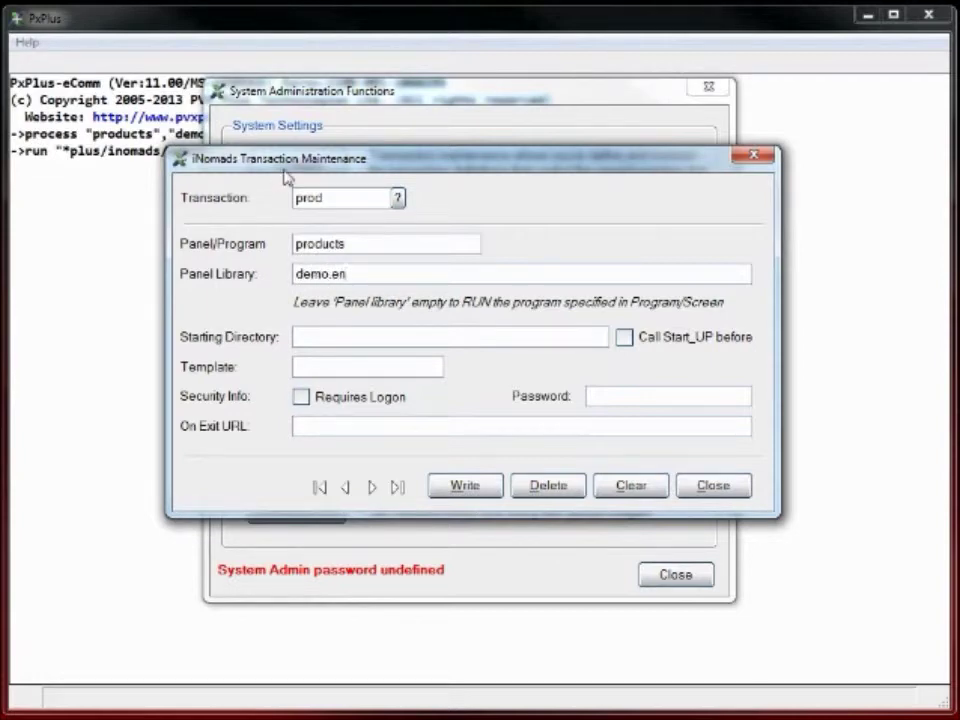
{"action": "type", "text": "c:\\global"}
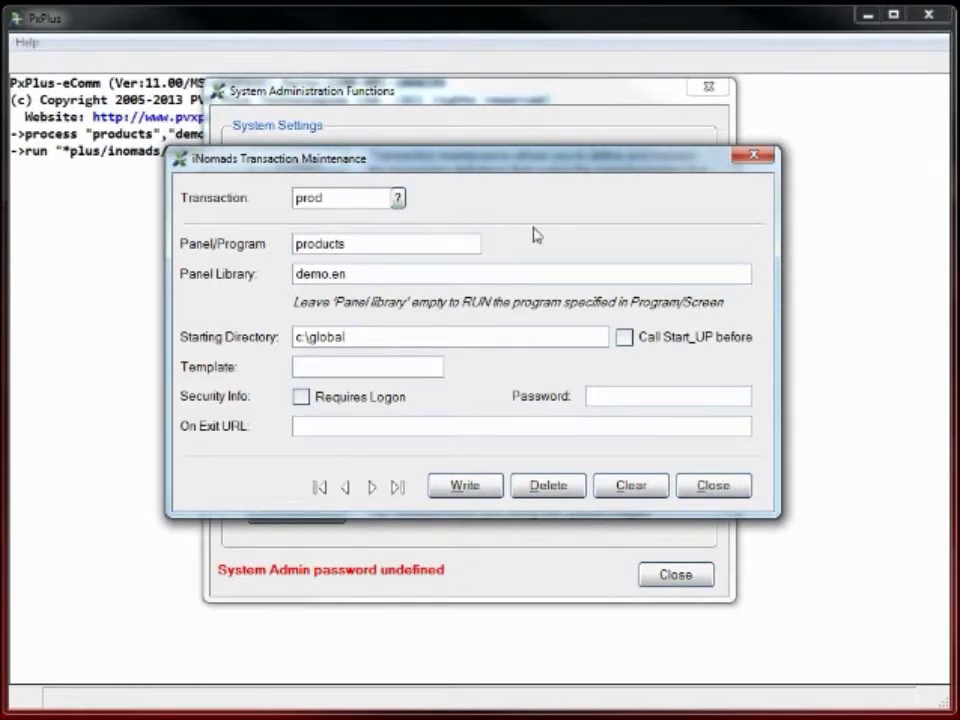
Enable the start-up program call and logon requirement, then save the prod transaction.
{"action": "left_click", "coordinate": [624, 338]}
{"action": "left_click", "coordinate": [301, 398]}
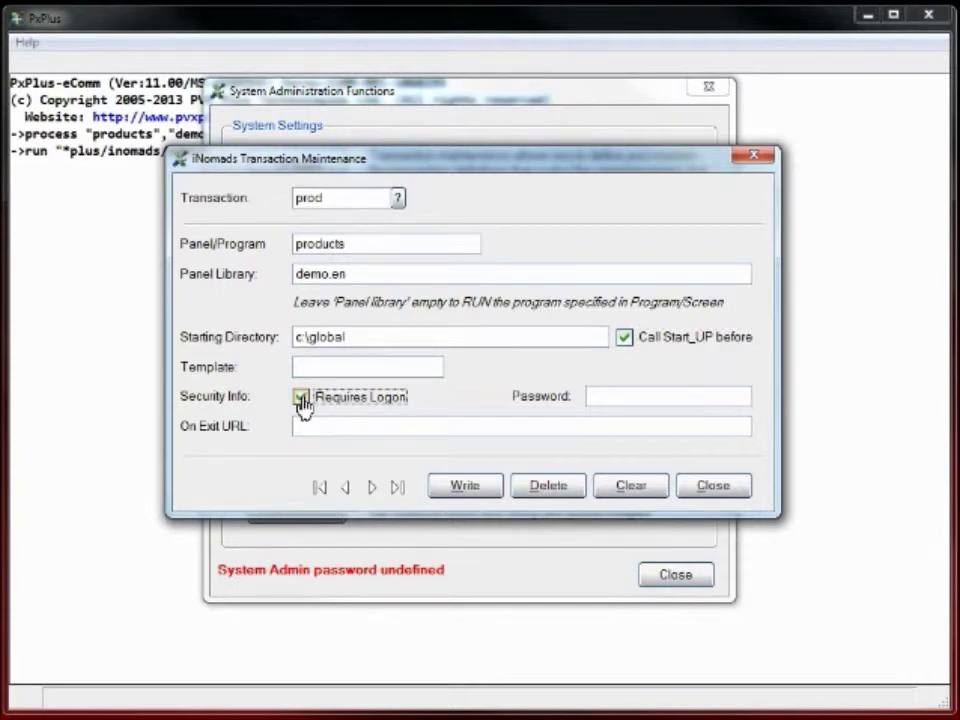
{"action": "left_click", "coordinate": [465, 490]}
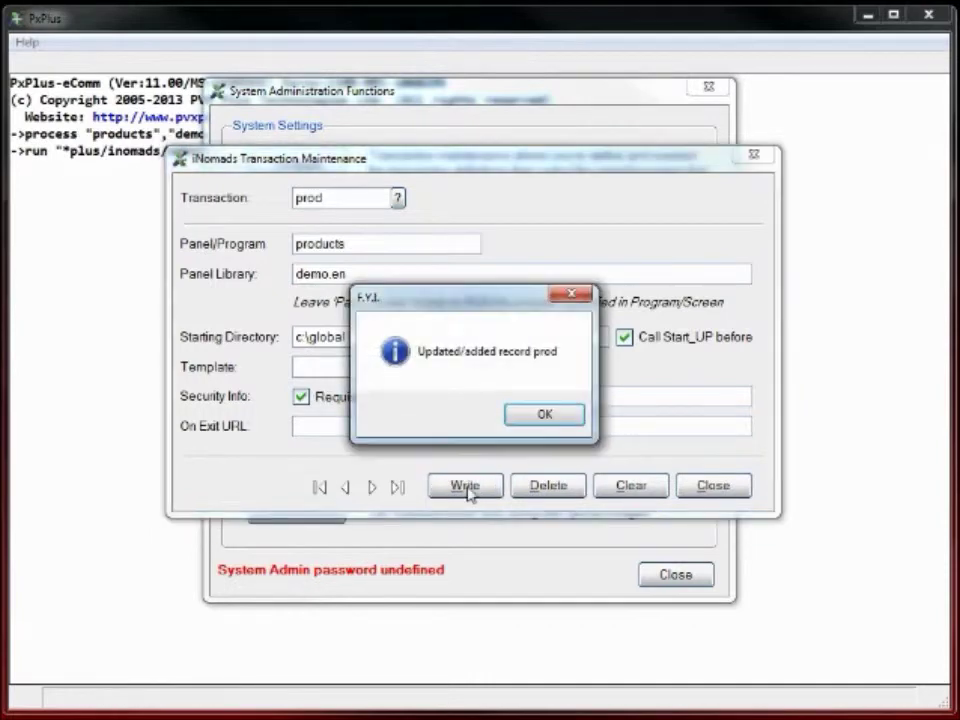
{"action": "left_click", "coordinate": [537, 419]}
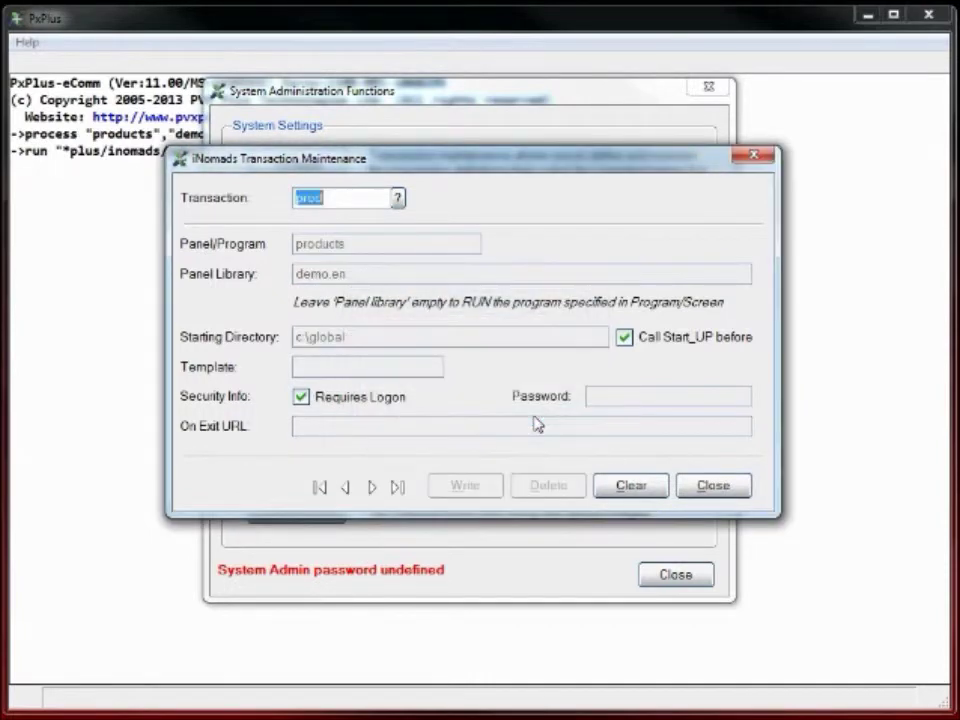
Change the default transaction ID from admin to prod and close System Administration.
{"action": "left_click", "coordinate": [709, 488]}
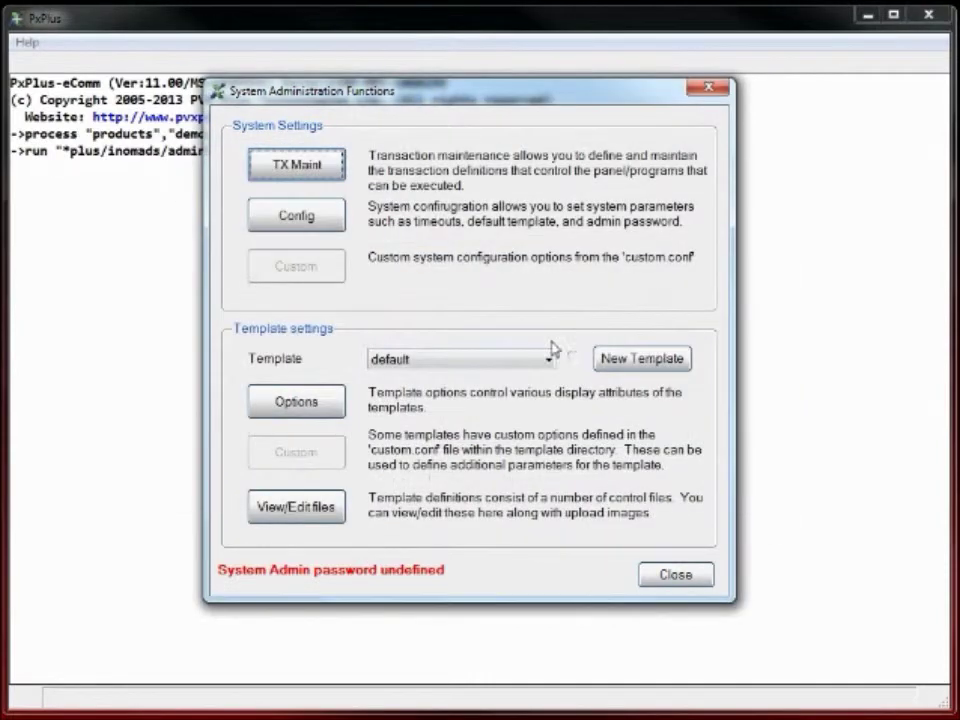
{"action": "left_click", "coordinate": [283, 222]}
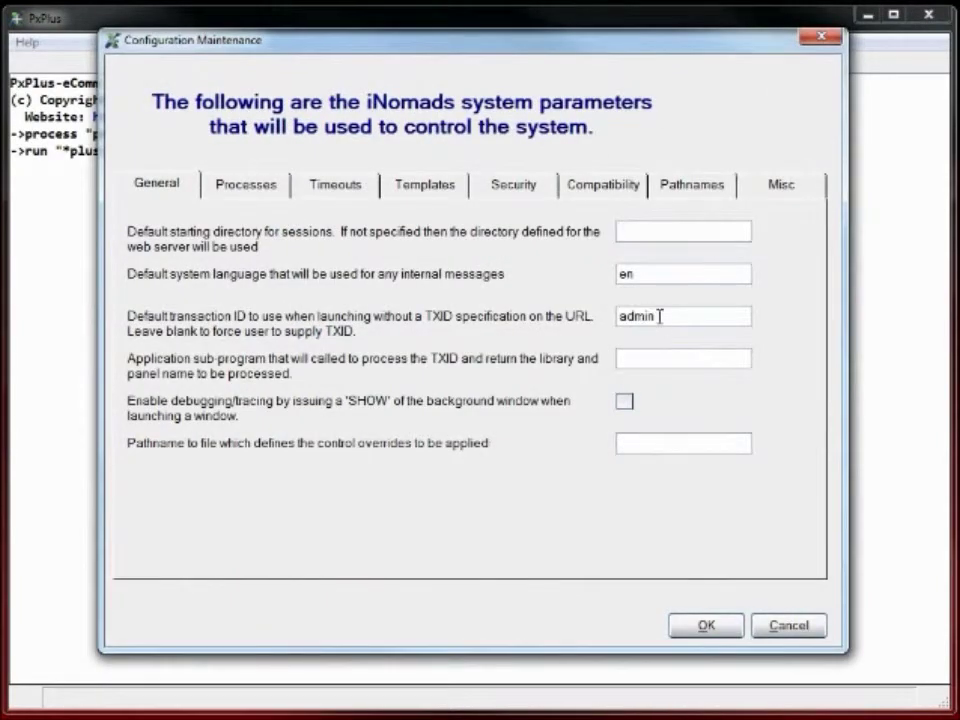
{"action": "double_click", "coordinate": [660, 316]}
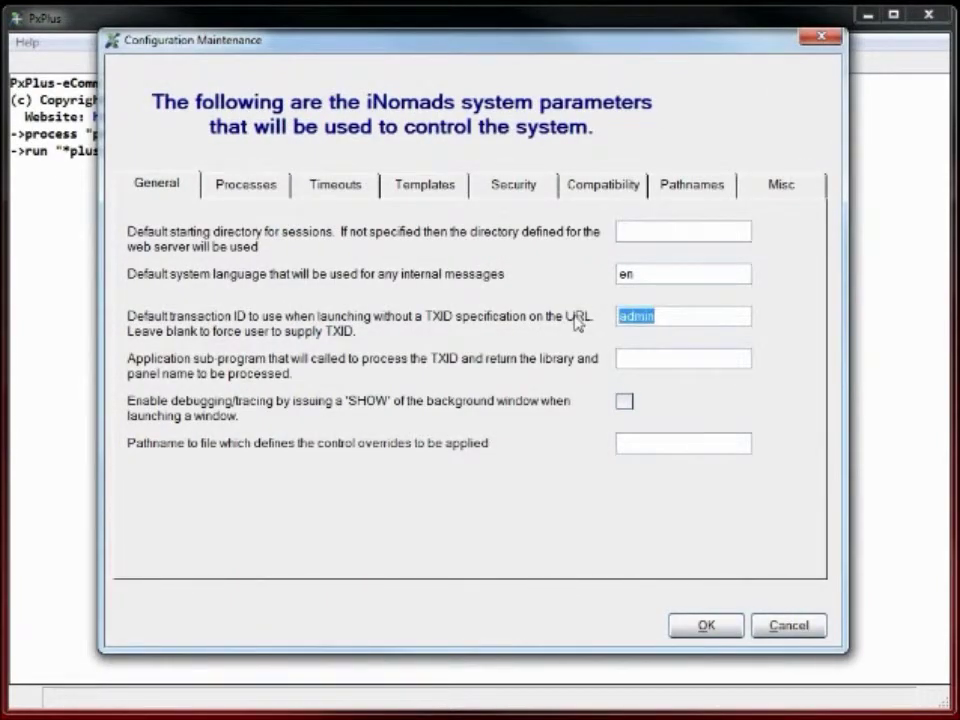
{"action": "type", "text": "prod"}
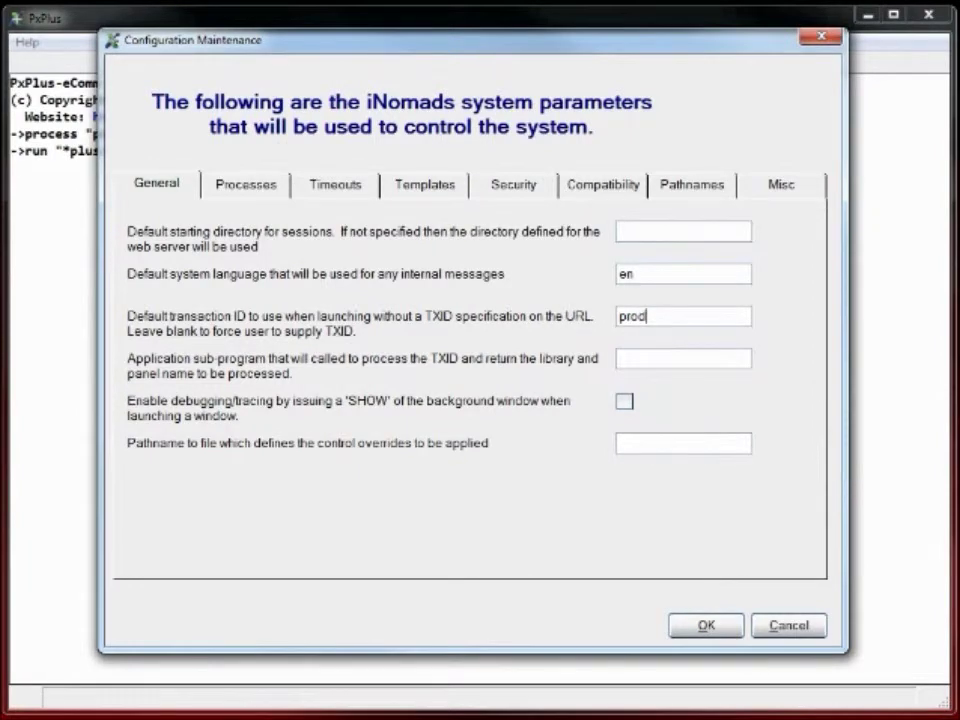
{"action": "left_click", "coordinate": [683, 630]}
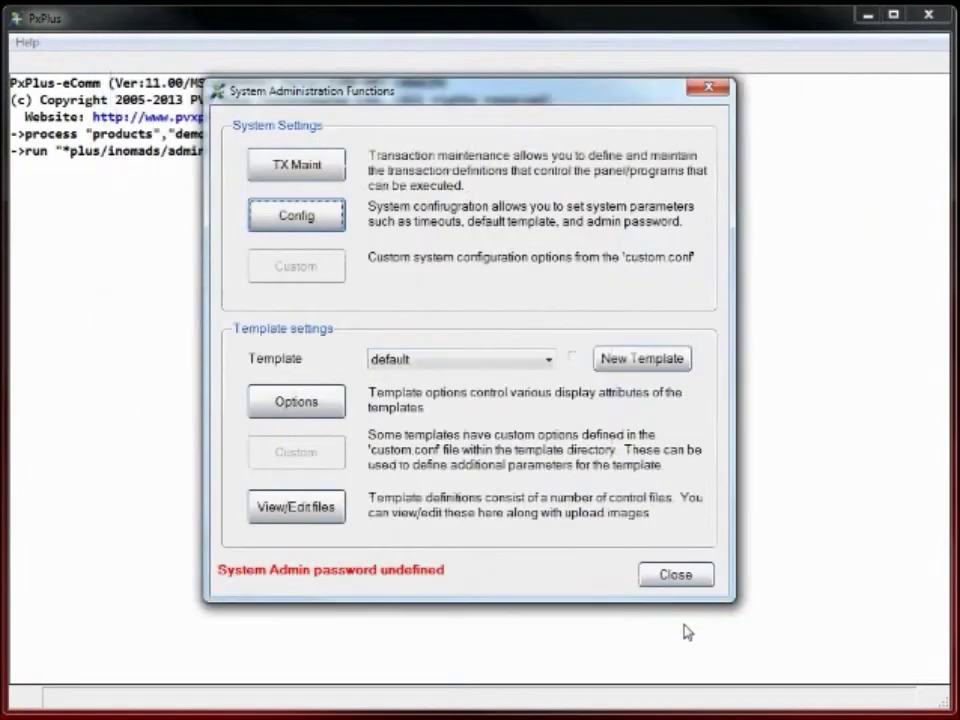
{"action": "left_click", "coordinate": [675, 576]}
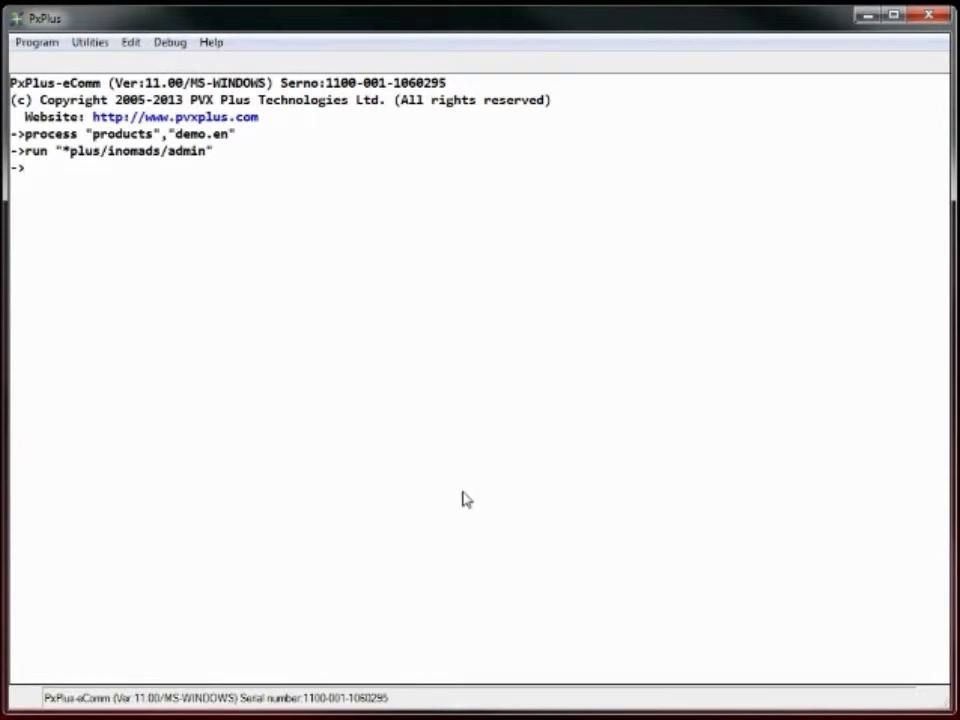
{"action": "type", "text": "call \"*plu/"}
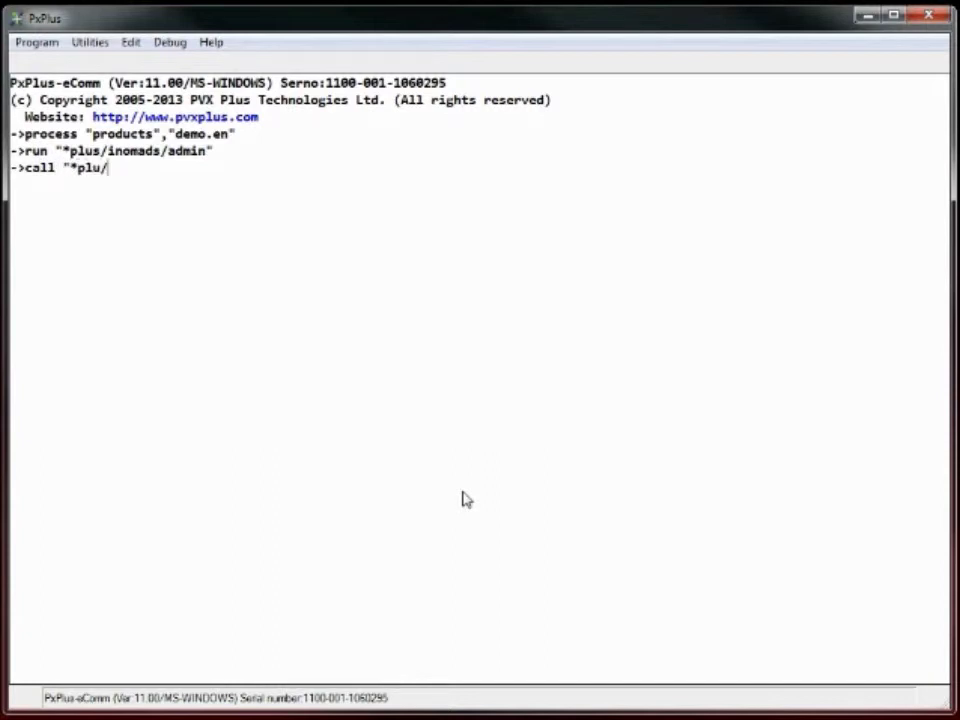
{"action": "key", "text": "BackSpace"}
{"action": "type", "text": "s/spawn\",\"*"}
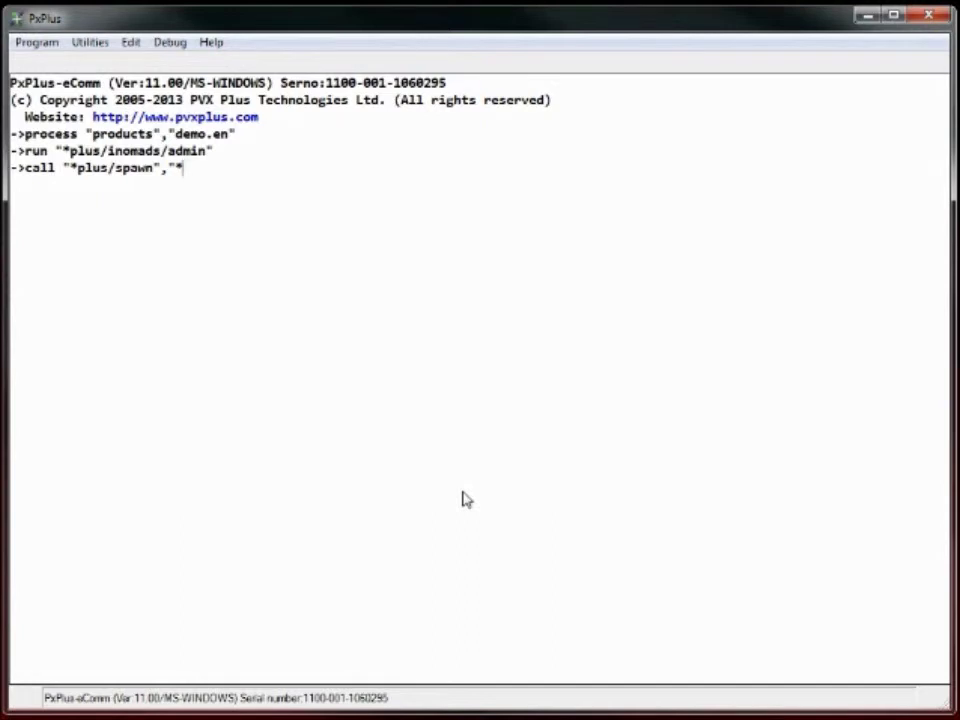
{"action": "type", "text": "ezweb/server\""}
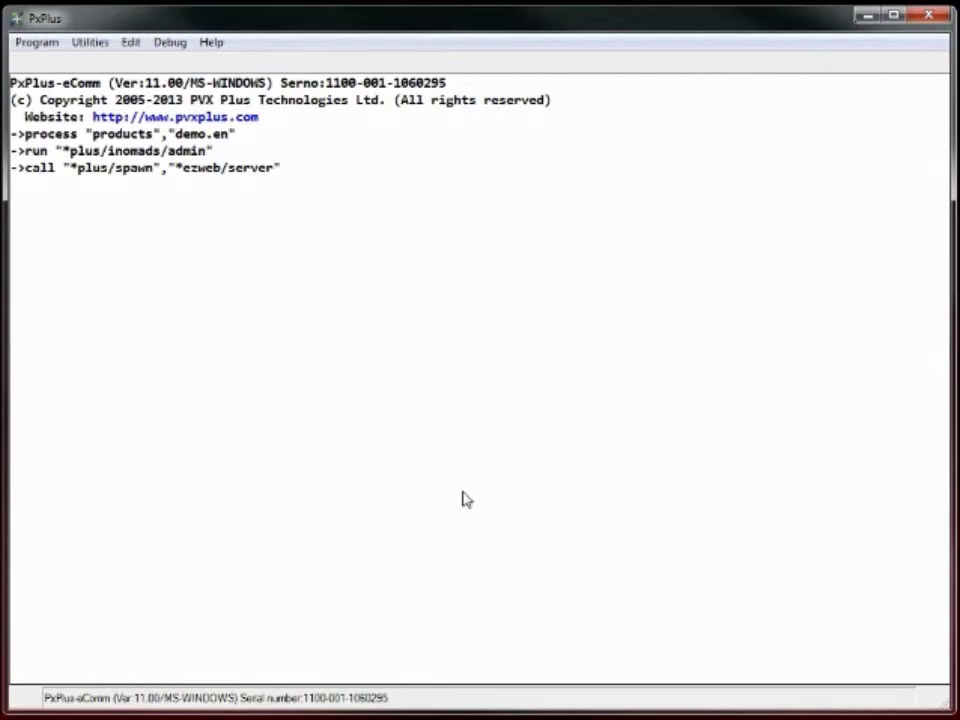
{"action": "key", "text": "Return"}
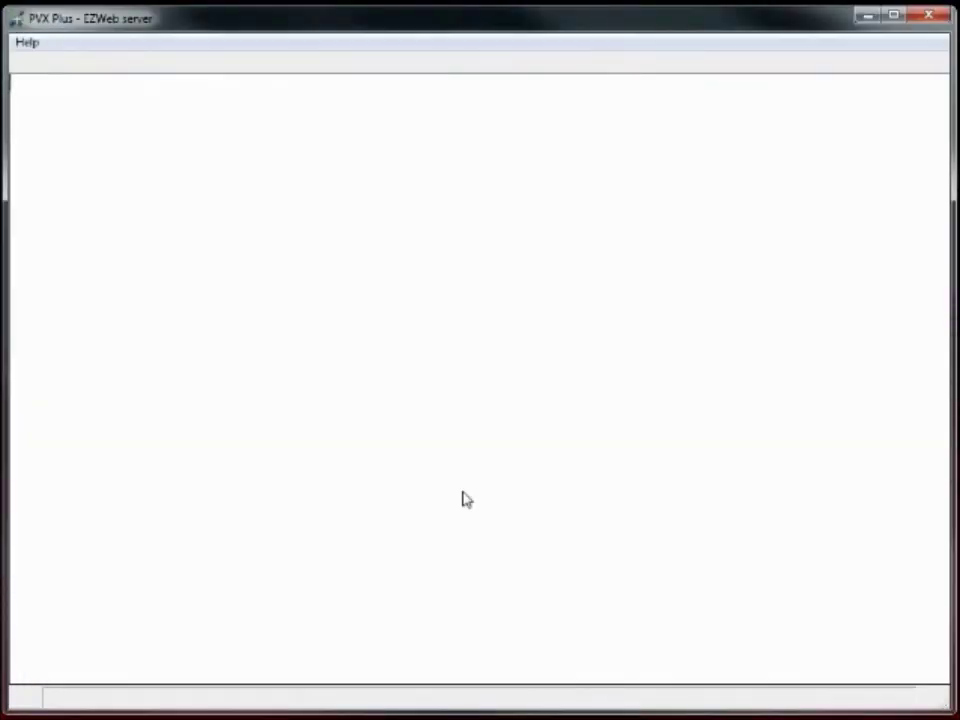
{"action": "left_click", "coordinate": [867, 17]}
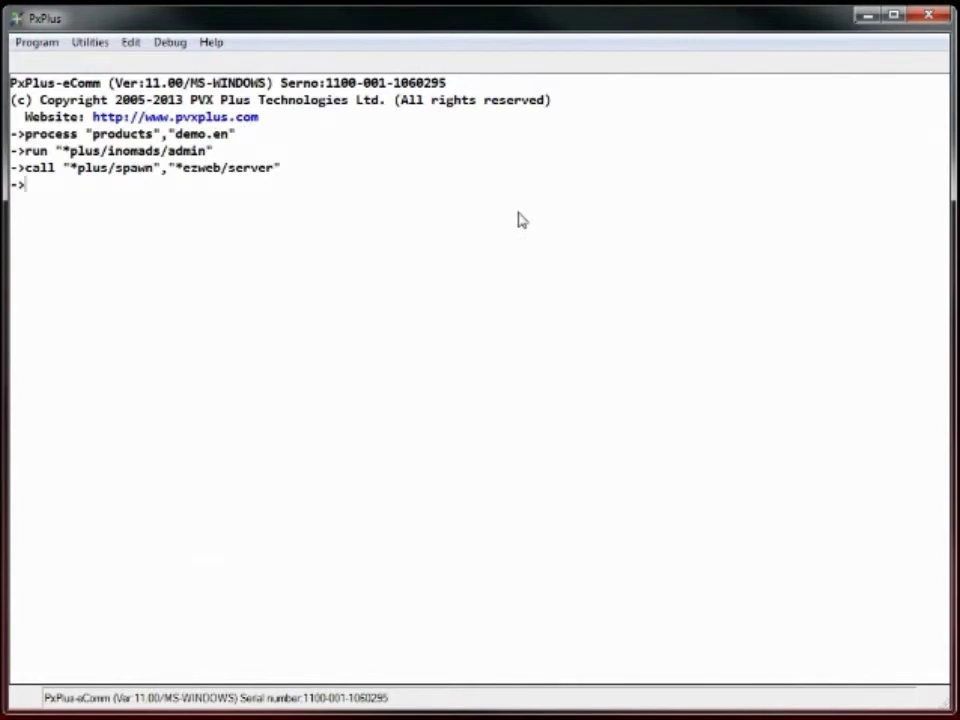
{"action": "type", "text": "\"chrome http://"}
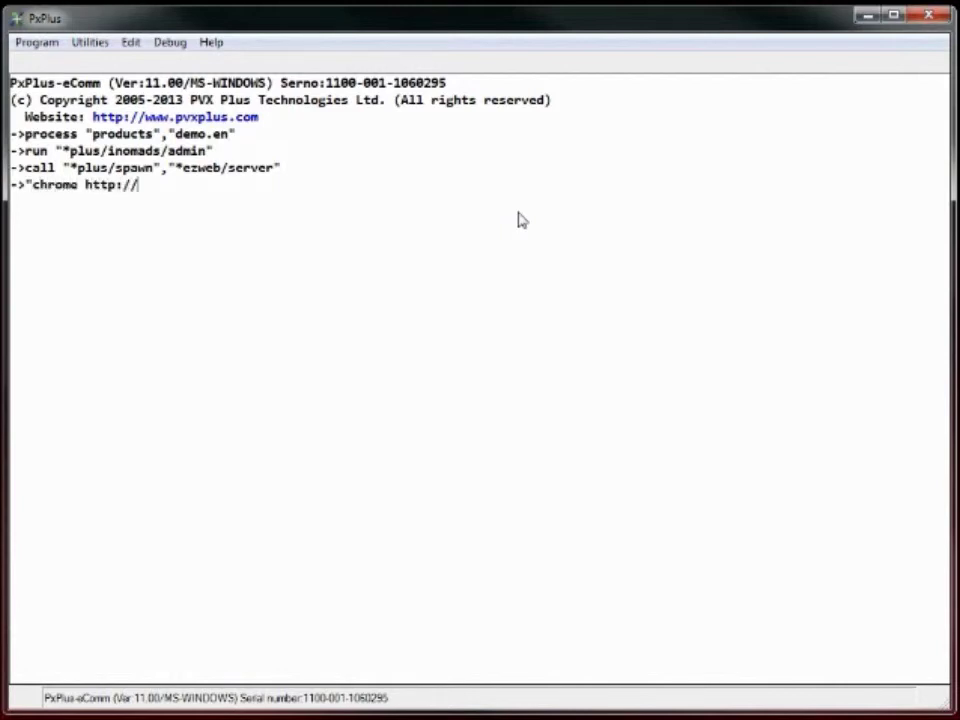
{"action": "type", "text": "localhost\""}
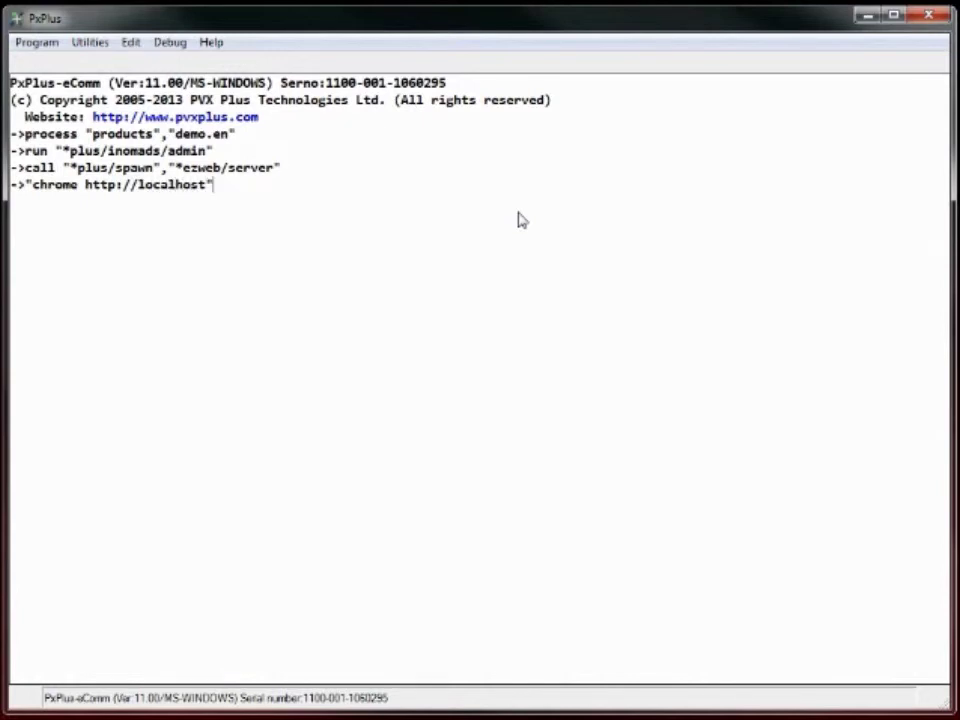
{"action": "key", "text": "Return"}
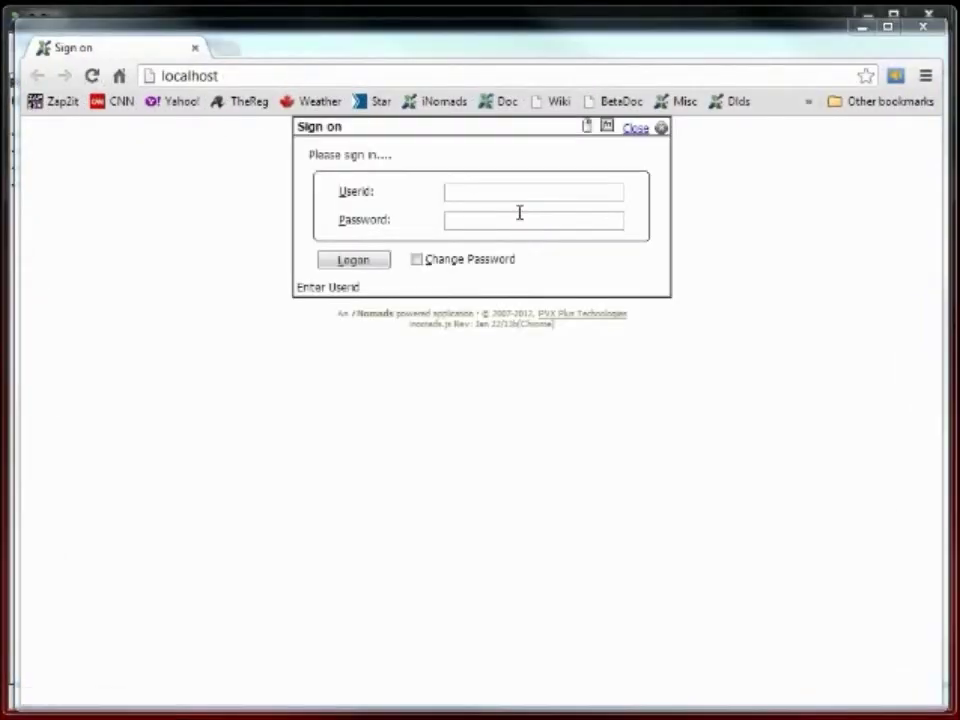
Sign on to iNomads with the user ID and password.
{"action": "left_click", "coordinate": [465, 191]}
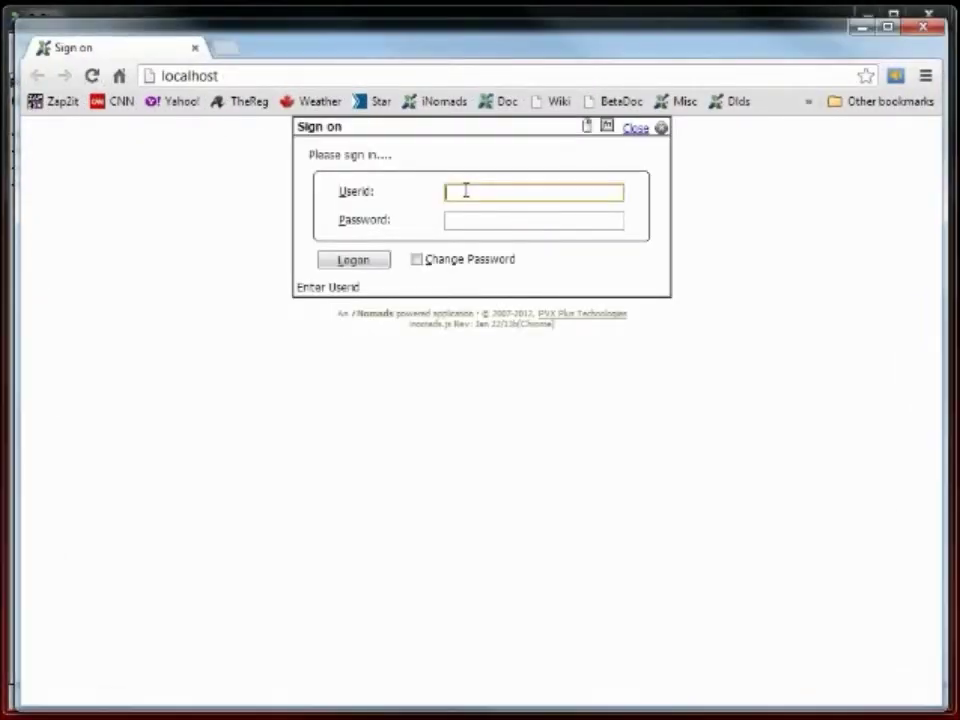
{"action": "type", "text": "John"}
{"action": "key", "text": "Tab"}
{"action": "type", "text": "secret"}
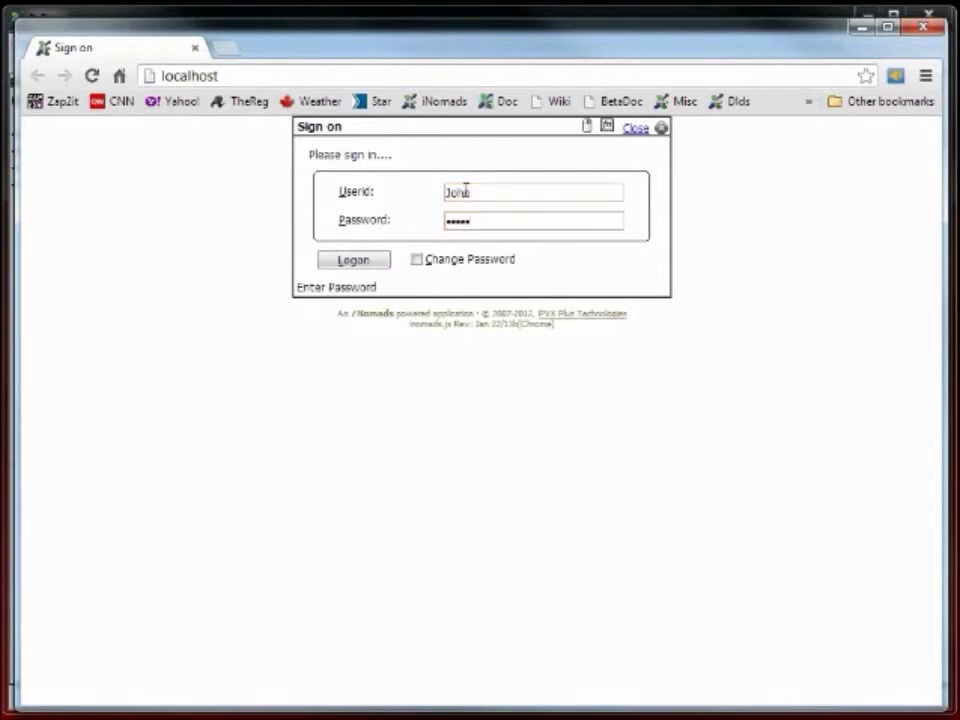
{"action": "key", "text": "Return"}
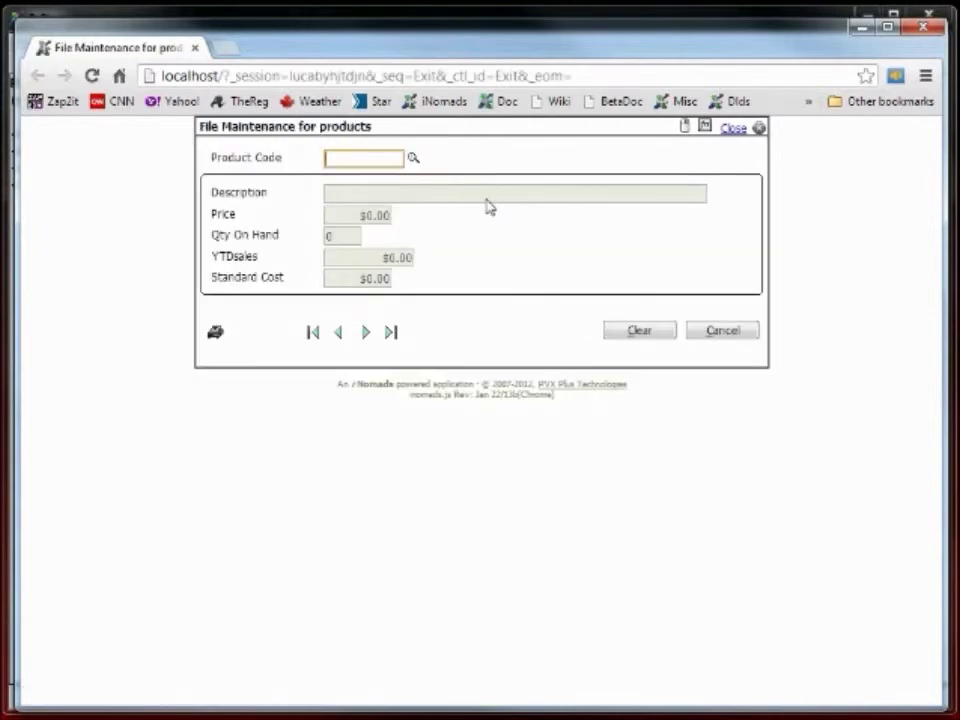
Step through four product records, then look up product 0000100SBL Gizmo - Small, Black.
{"action": "left_click", "coordinate": [366, 334]}
{"action": "left_click", "coordinate": [366, 334]}
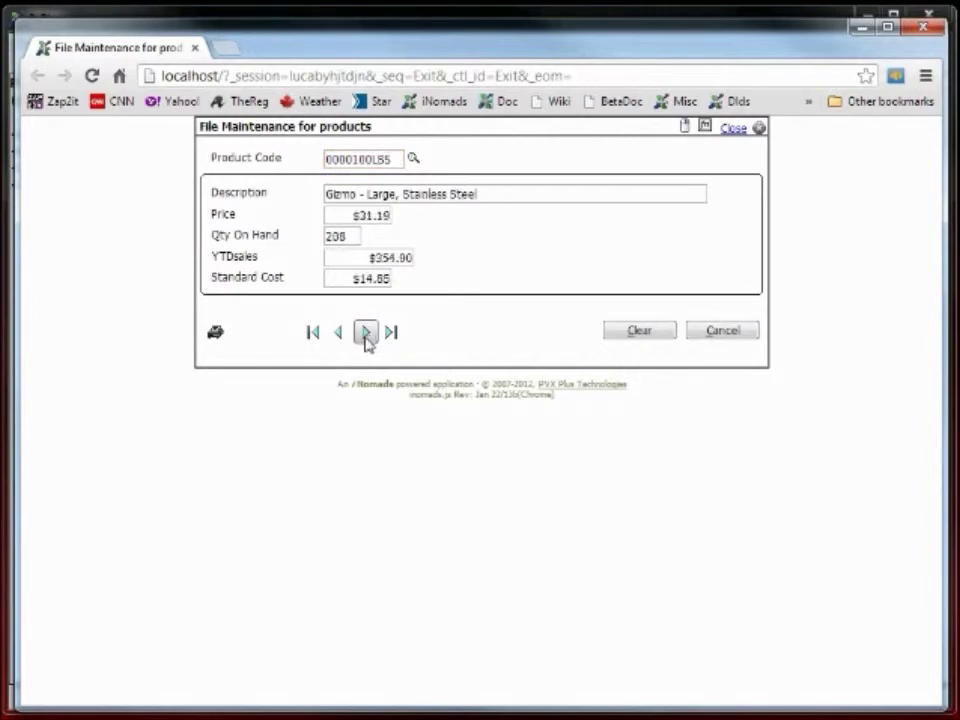
{"action": "left_click", "coordinate": [366, 334]}
{"action": "left_click", "coordinate": [366, 334]}
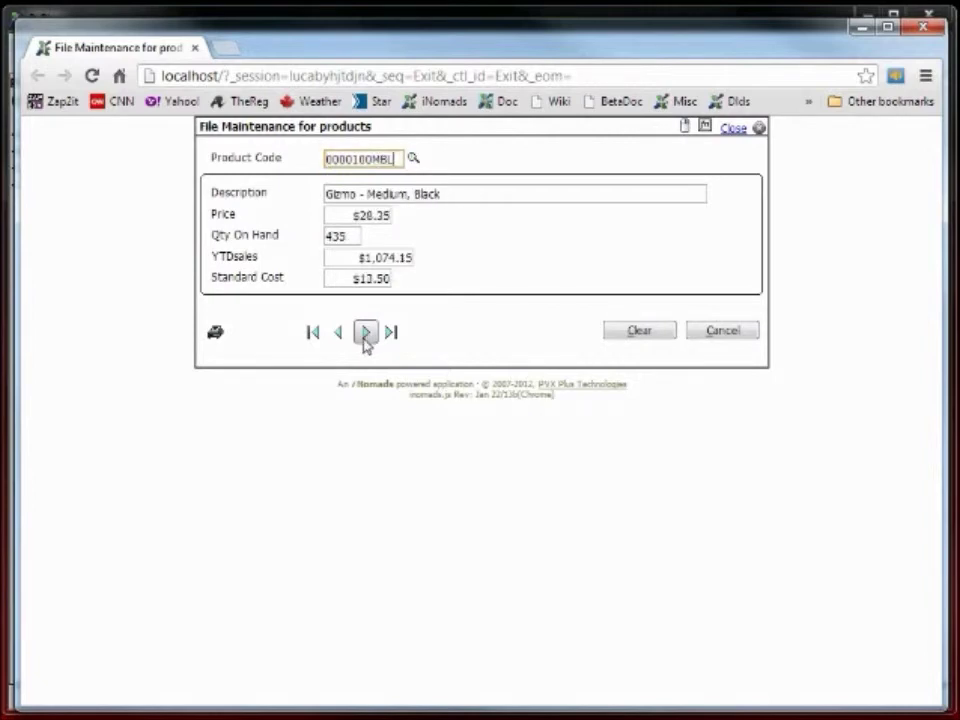
{"action": "left_click", "coordinate": [413, 159]}
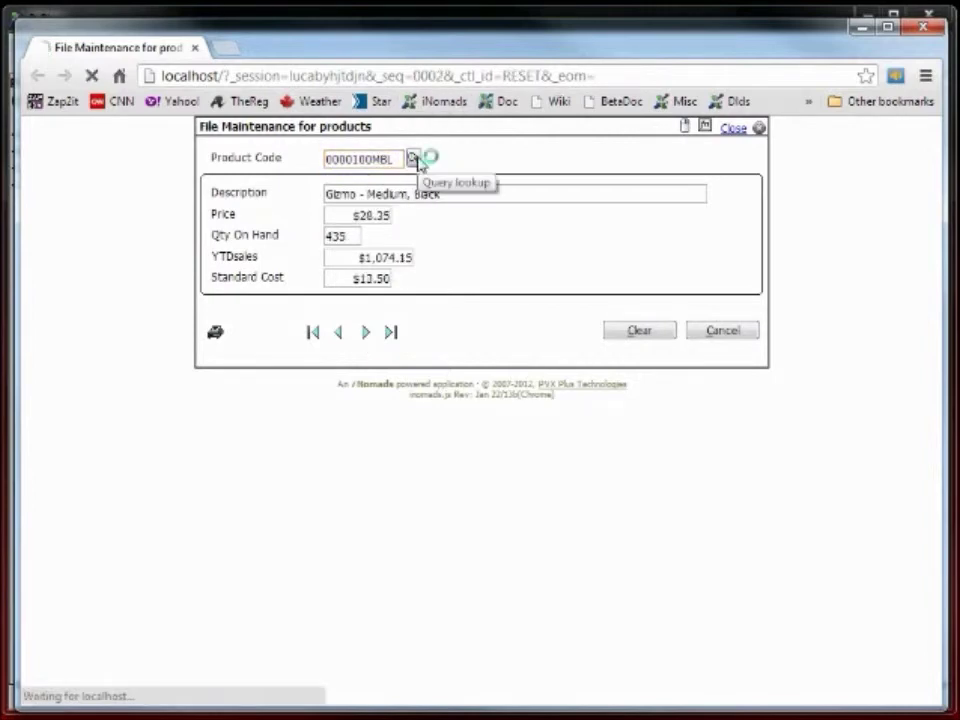
{"action": "double_click", "coordinate": [407, 242]}
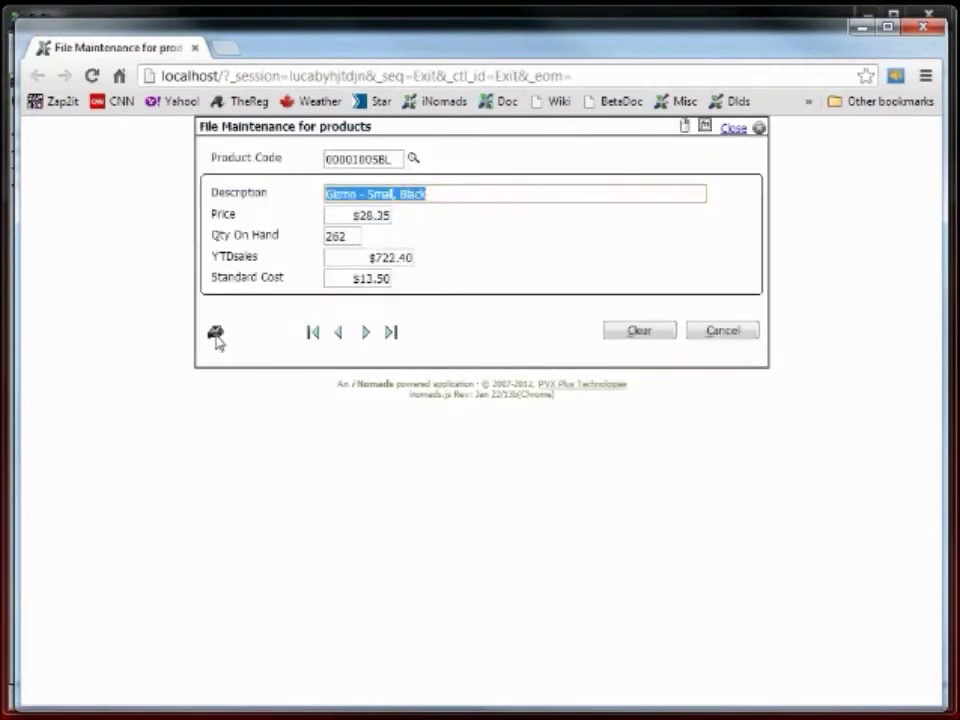
Generate the Product Price List report, close it, and cancel to end the application.
{"action": "left_click", "coordinate": [215, 334]}
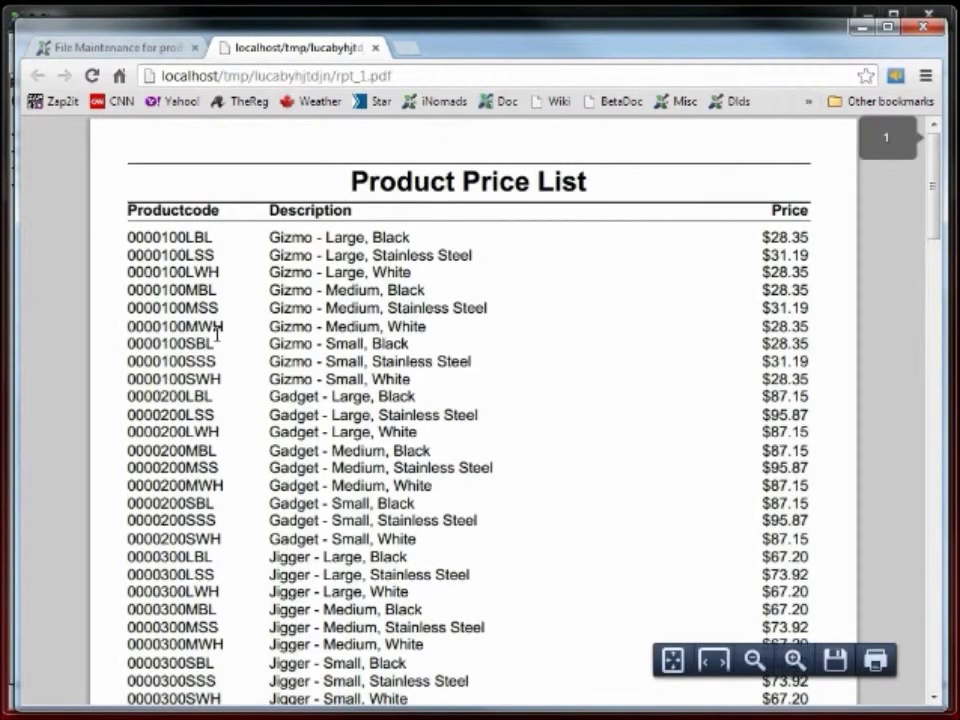
{"action": "left_click", "coordinate": [375, 47]}
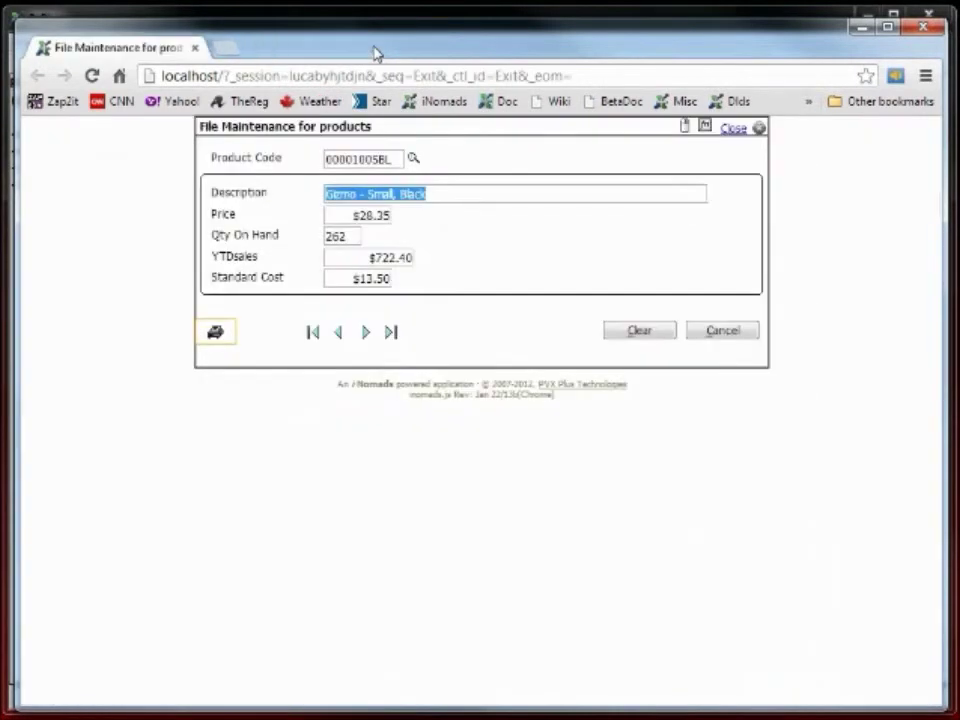
{"action": "left_click", "coordinate": [729, 341]}
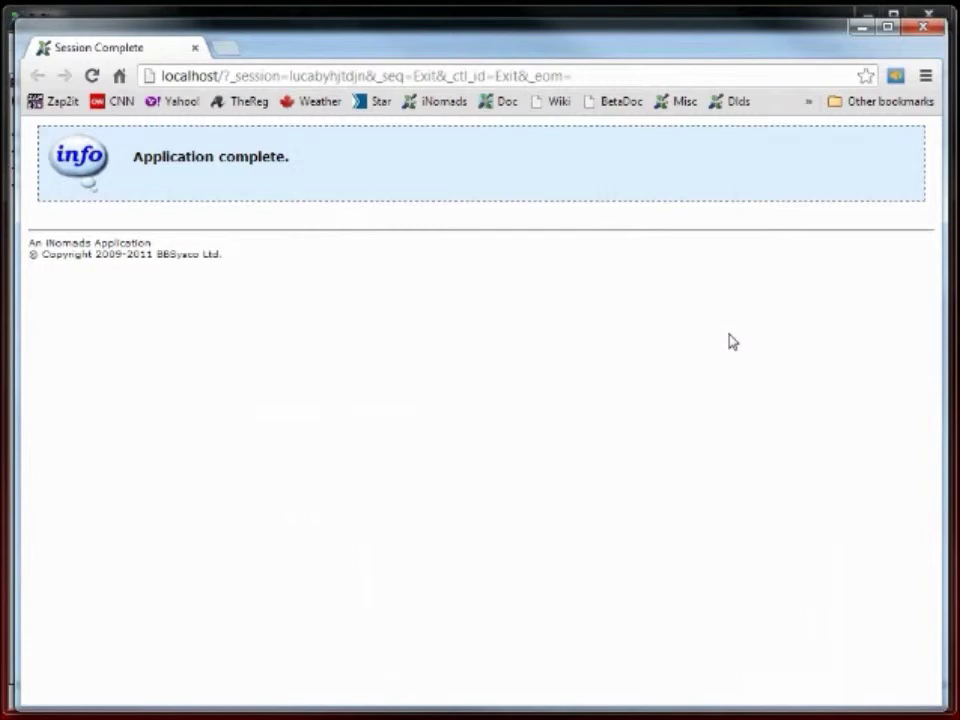
Close the Chrome window to return to the PxPlus console prompt.
{"action": "left_click", "coordinate": [931, 32]}
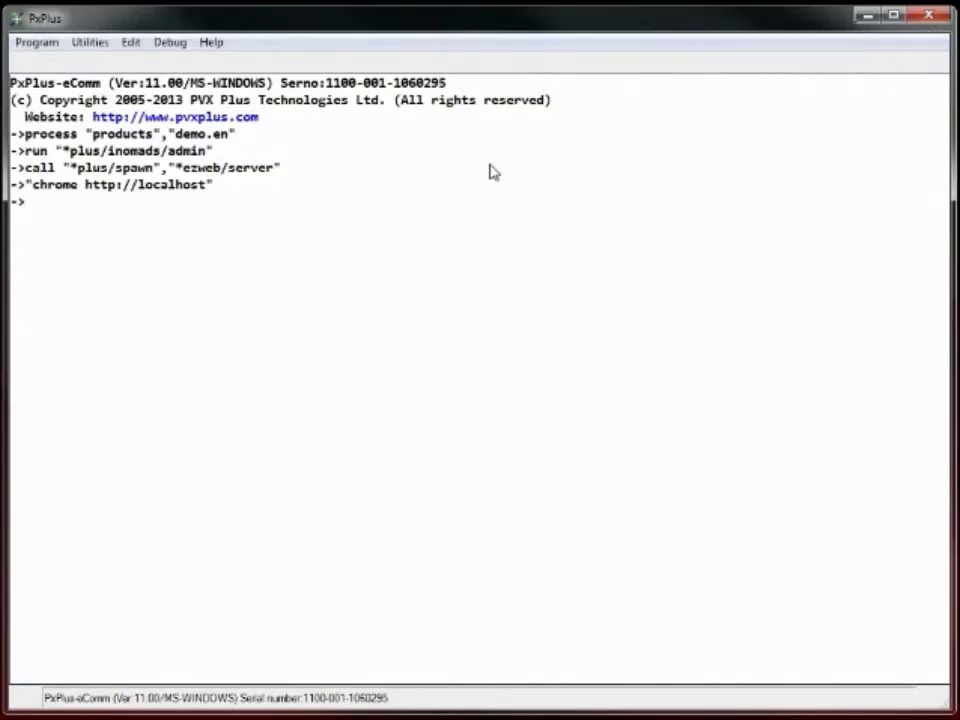